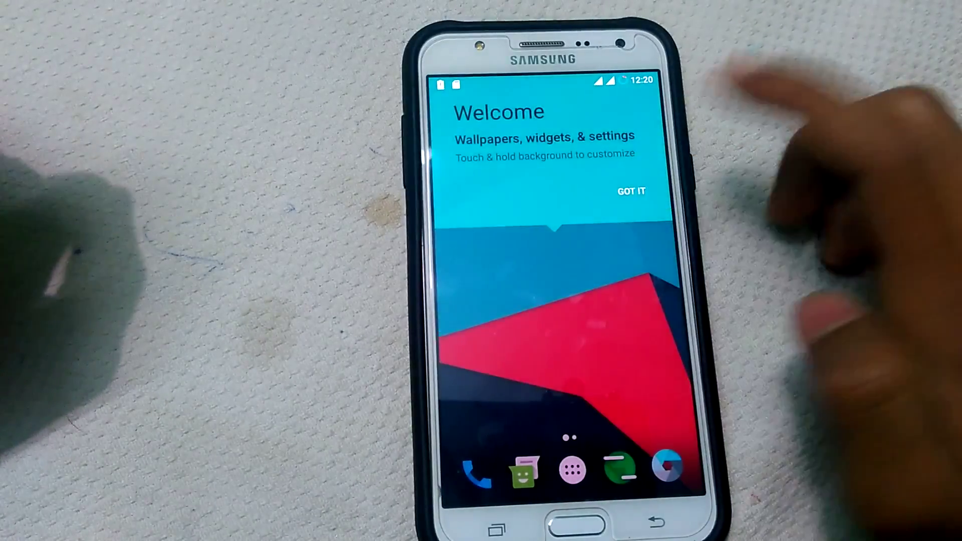
- Dismiss the welcome tip, confirm Android 7.1.1 in About phone, and open the Nougat easter egg
{"action": "left_click", "coordinate": [631, 191]}
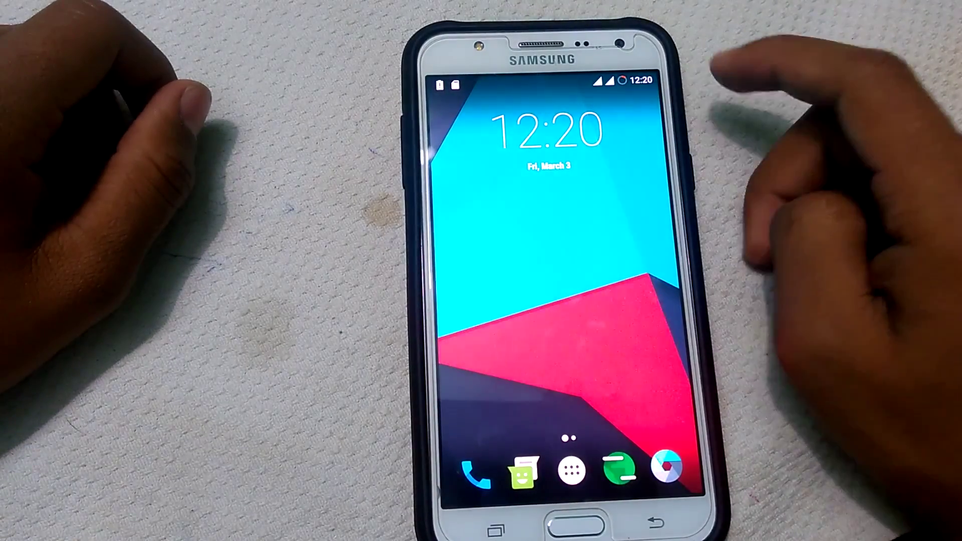
{"action": "left_click_drag", "start_coordinate": [639, 79], "coordinate": [639, 301]}
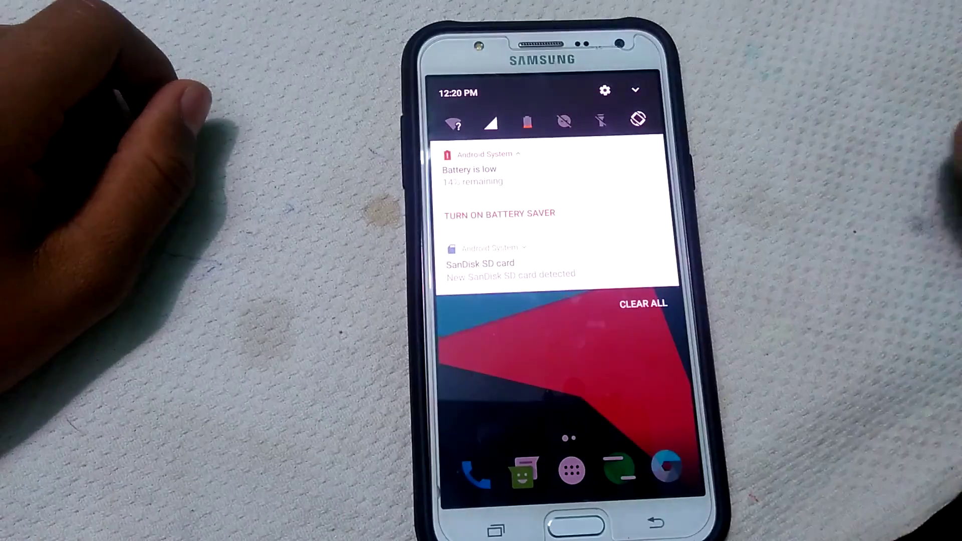
{"action": "left_click_drag", "start_coordinate": [643, 128], "coordinate": [643, 339]}
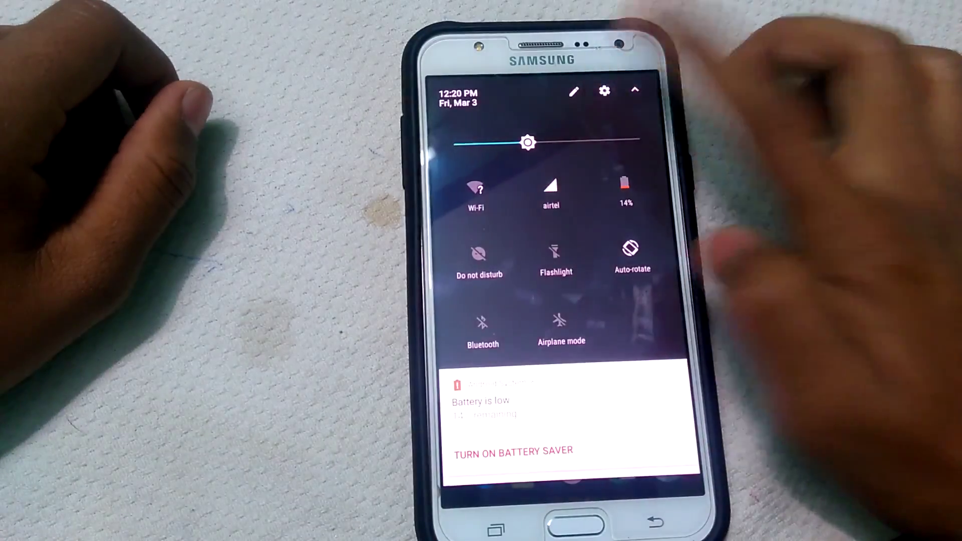
{"action": "left_click", "coordinate": [605, 90]}
{"action": "scroll", "coordinate": [549, 301], "scroll_direction": "down", "scroll_amount": 5}
{"action": "scroll", "coordinate": [549, 300], "scroll_direction": "down", "scroll_amount": 5}
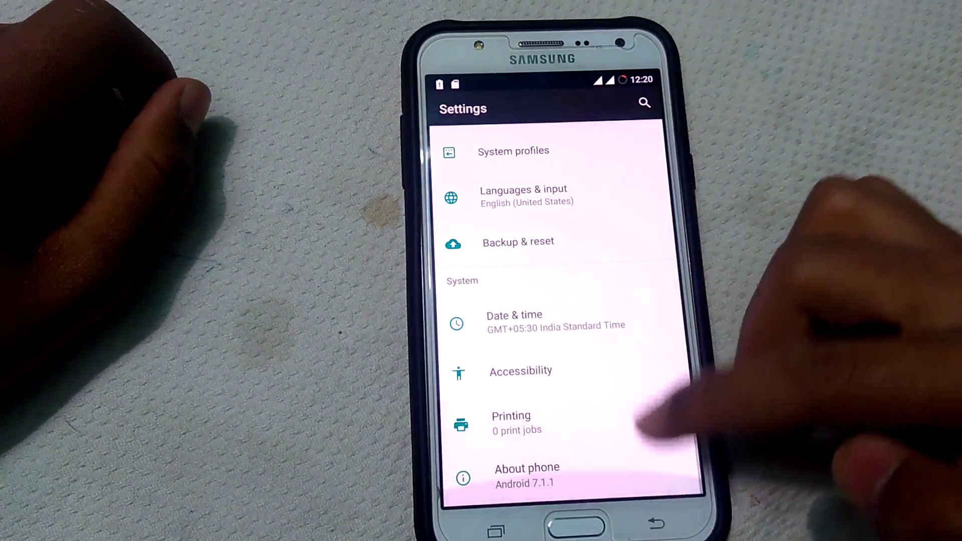
{"action": "left_click", "coordinate": [527, 474]}
{"action": "scroll", "coordinate": [557, 301], "scroll_direction": "down", "scroll_amount": 2}
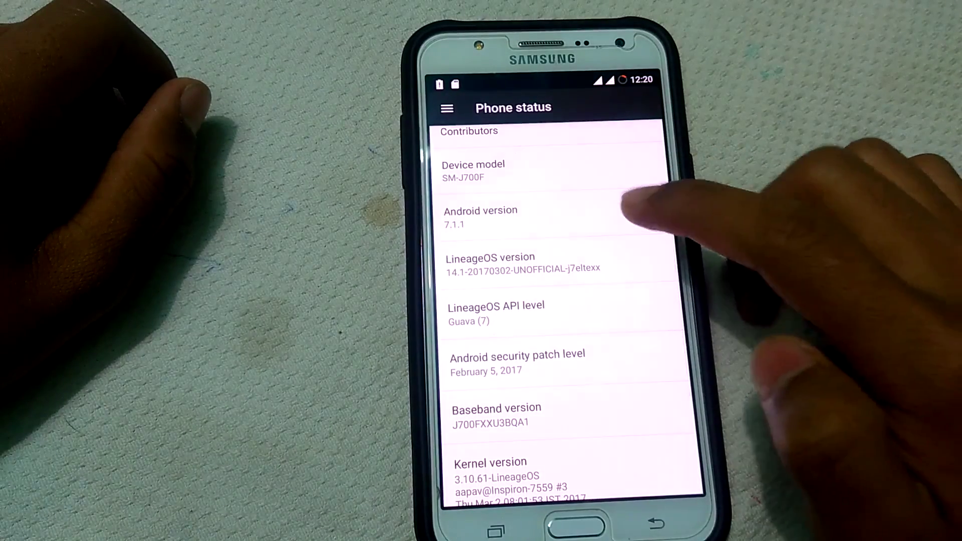
{"action": "left_click", "coordinate": [640, 214]}
{"action": "left_click", "coordinate": [597, 260]}
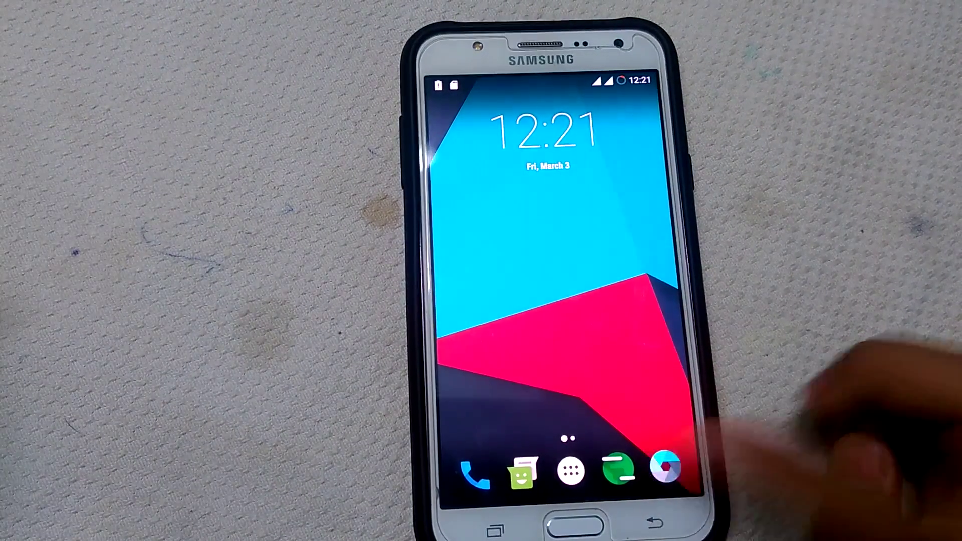
- Go to the home screen to start opening preinstalled apps, beginning with the camera
{"action": "key", "text": "Home"}
{"action": "key", "text": "Home"}
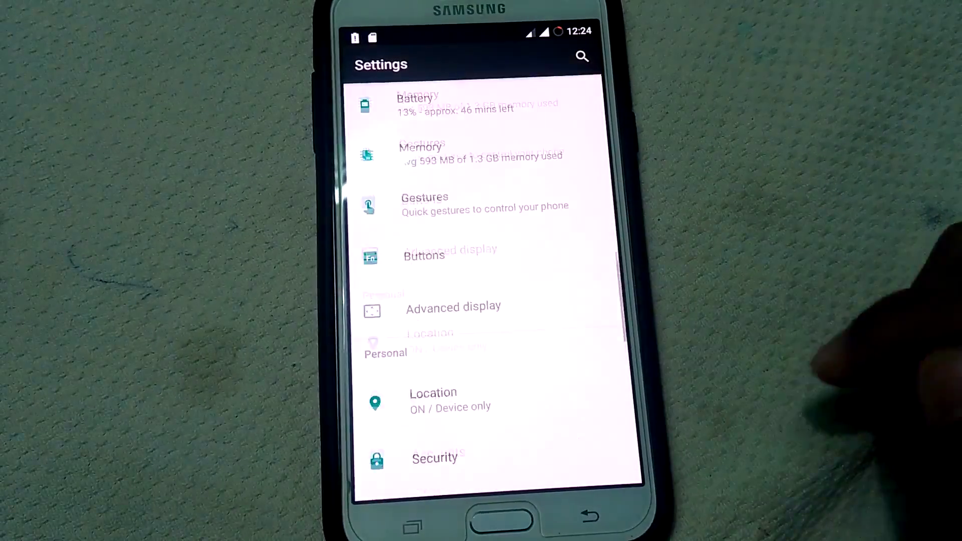
- Back out of Settings to the LineageOS home screen
{"action": "left_click", "coordinate": [587, 515]}
{"action": "left_click", "coordinate": [586, 515]}
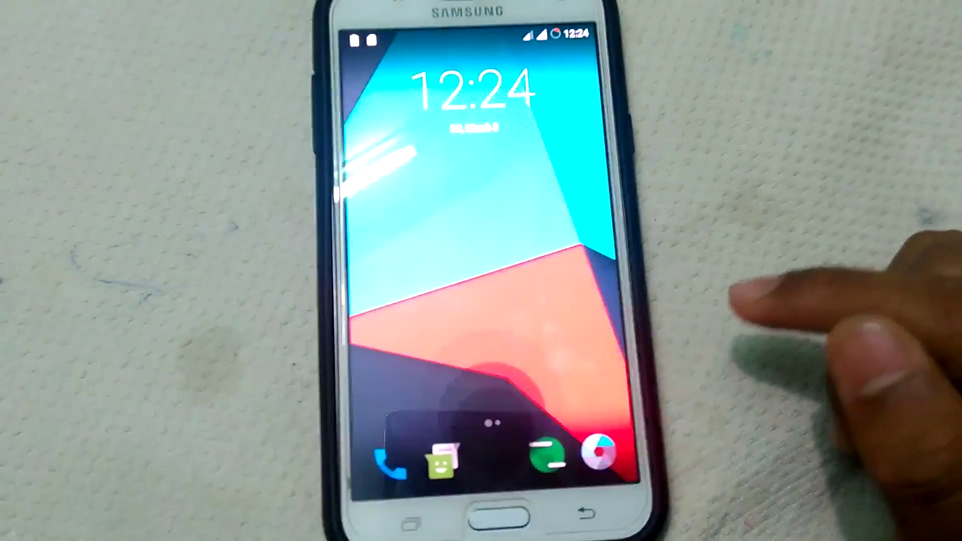